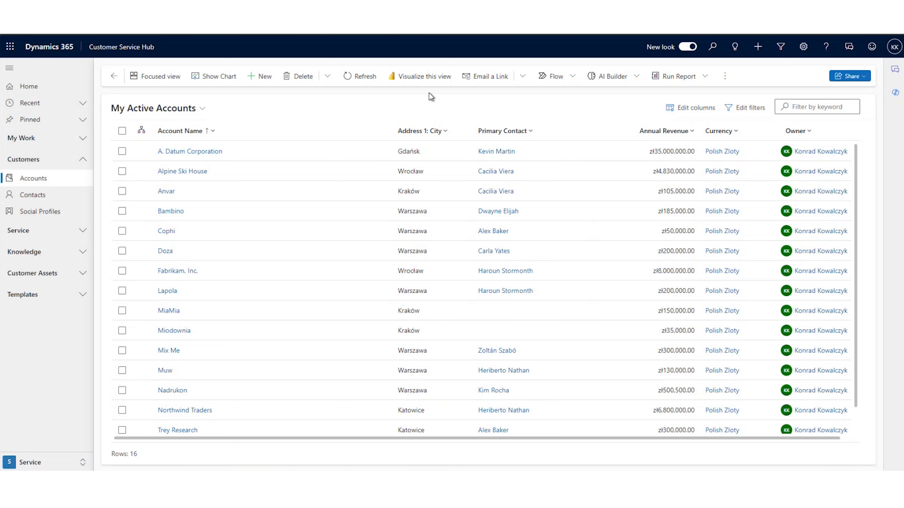
Step: Group the My Active Accounts list by Address 1: City and expand the Katowice and Kraków groups
click(454, 128)
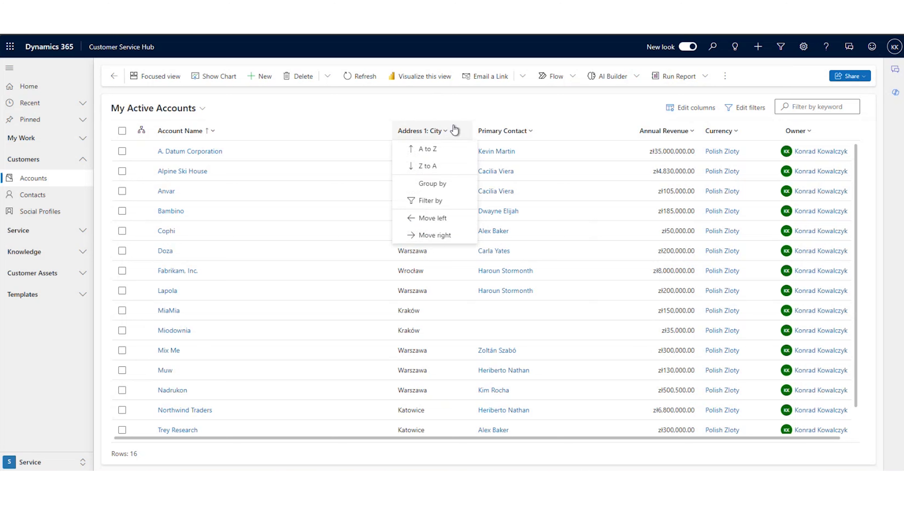
click(451, 187)
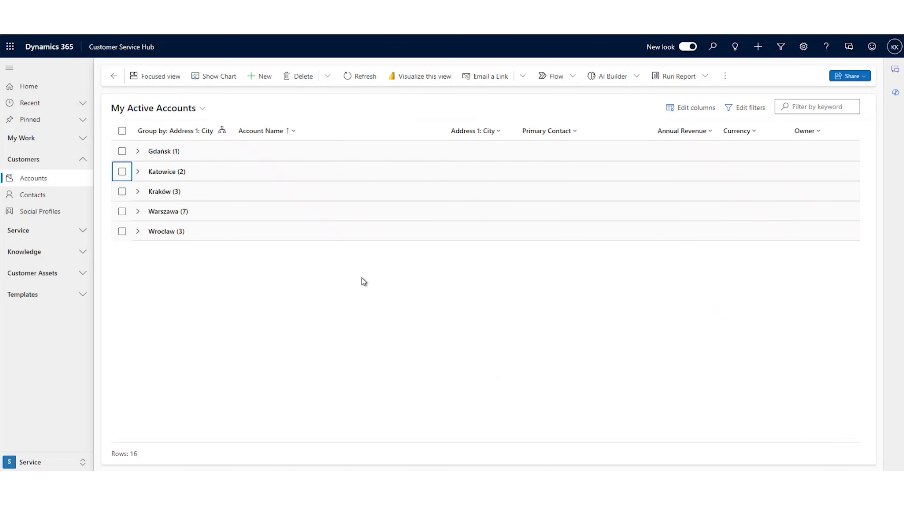
click(138, 172)
click(138, 233)
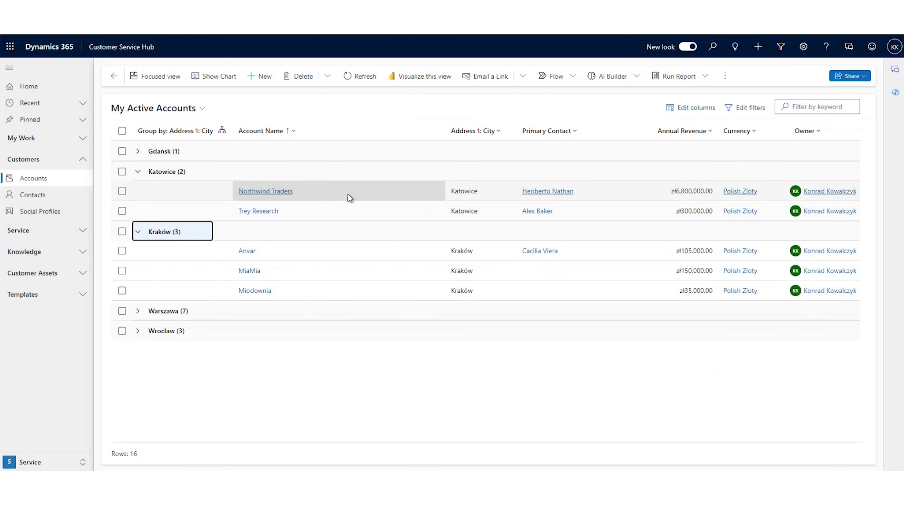
Step: Select the Northwind Traders and Trey Research accounts in the Katowice group and clear the selection again
click(122, 193)
click(123, 211)
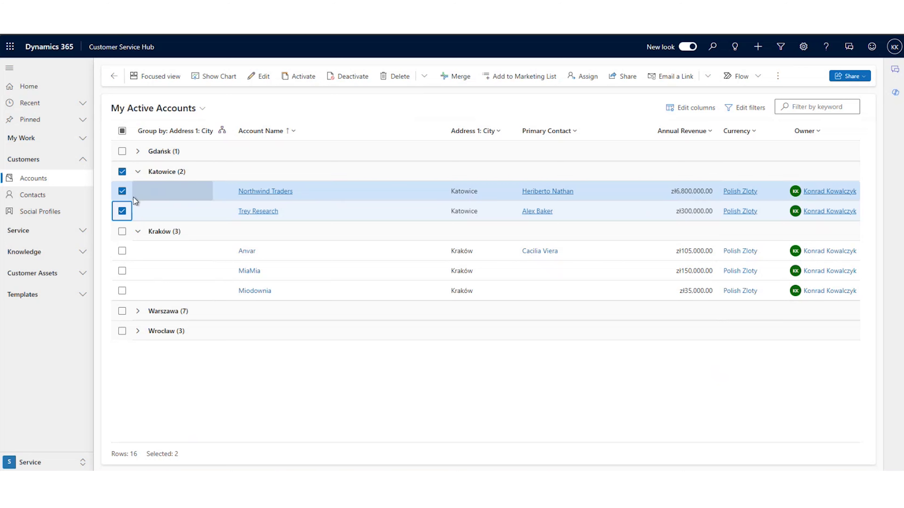
click(122, 211)
click(122, 191)
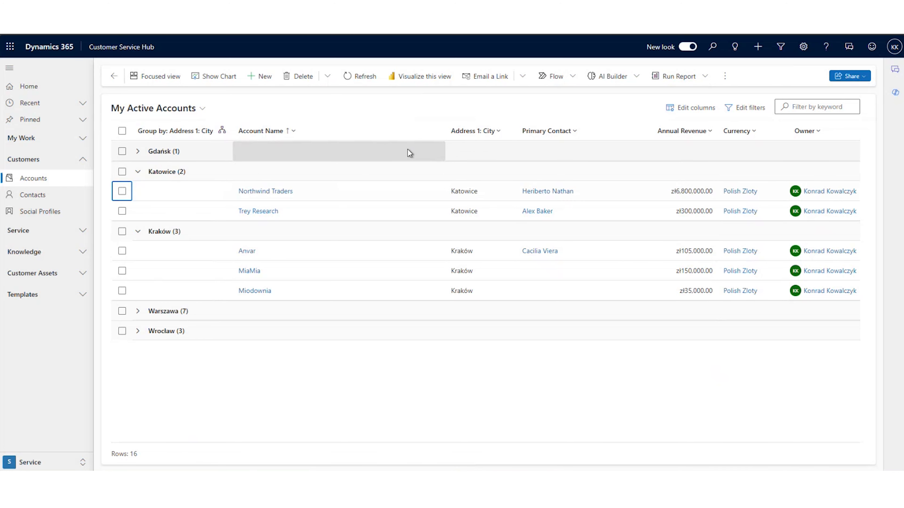
Step: Remove the Address 1: City grouping and look through the flat list of accounts
click(467, 133)
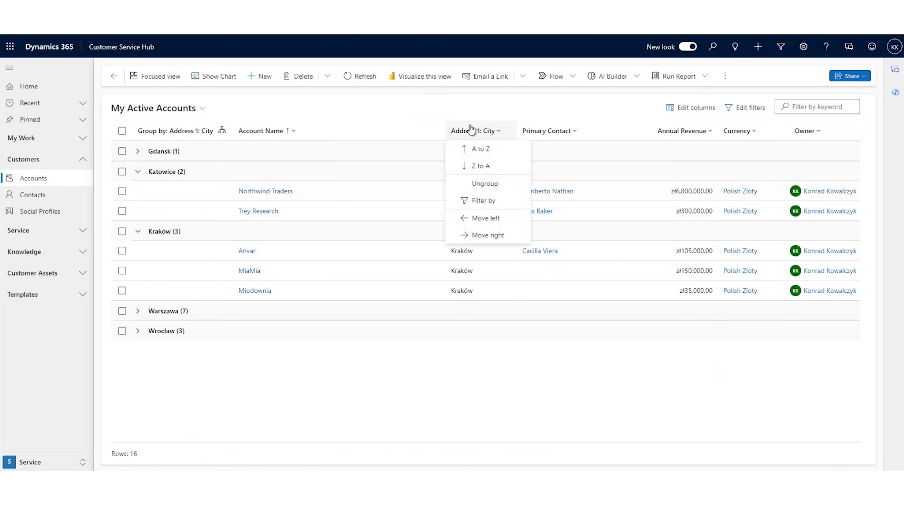
click(489, 186)
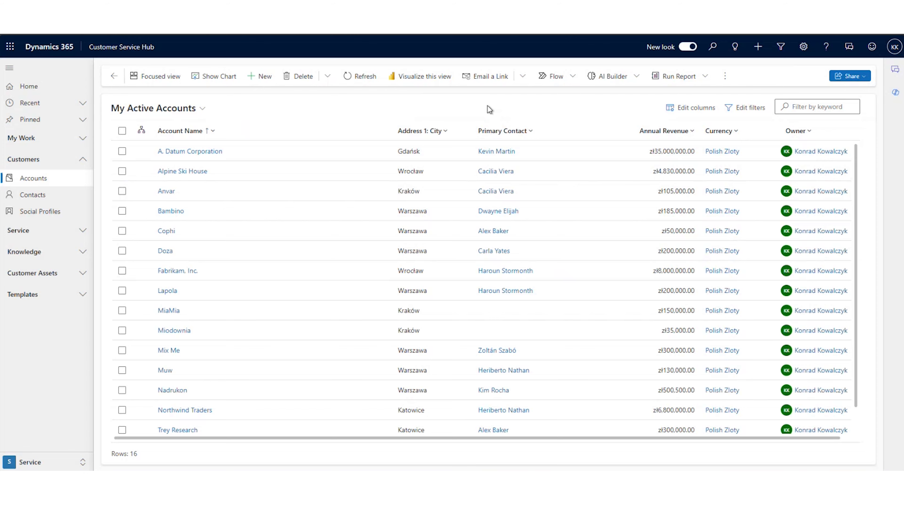
scroll(509, 197, down, 2)
scroll(405, 183, up, 2)
Step: Add a Sum total to the Annual Revenue column and review the account rows it covers
click(677, 139)
mouse_move(671, 202)
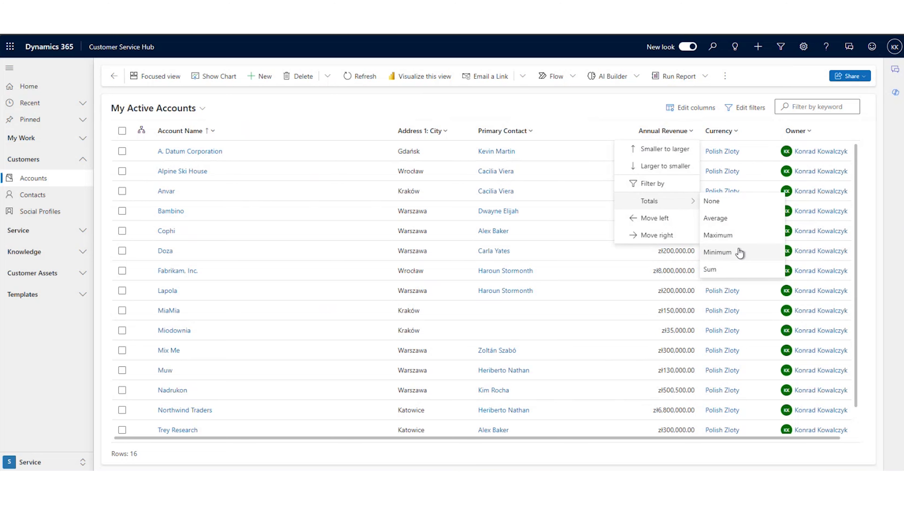
click(738, 270)
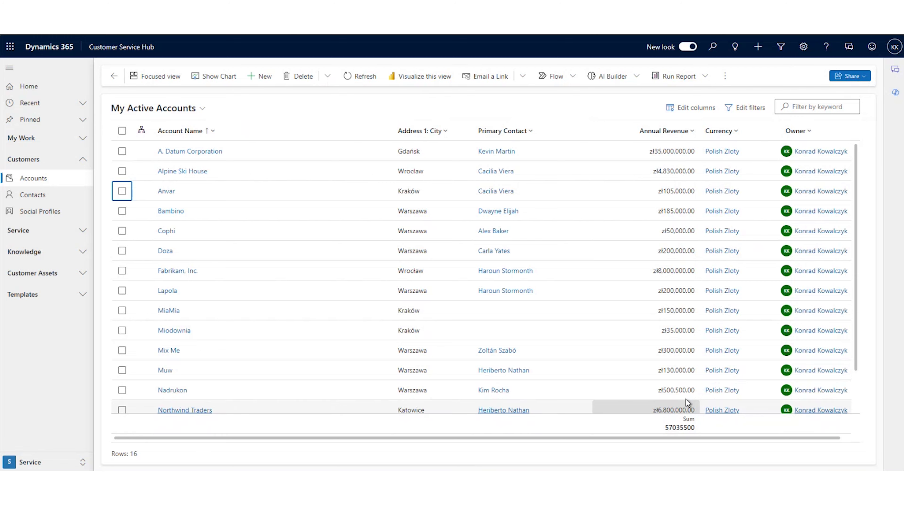
scroll(698, 356, down, 2)
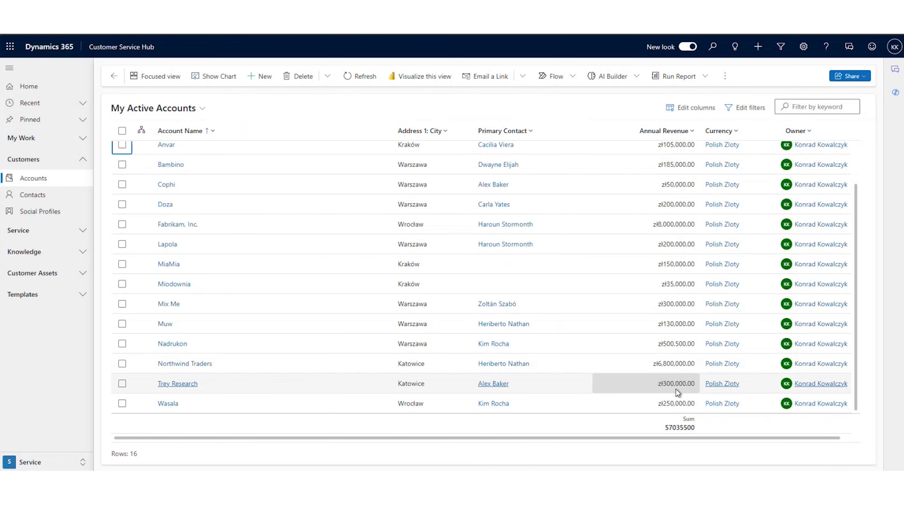
scroll(677, 377, up, 2)
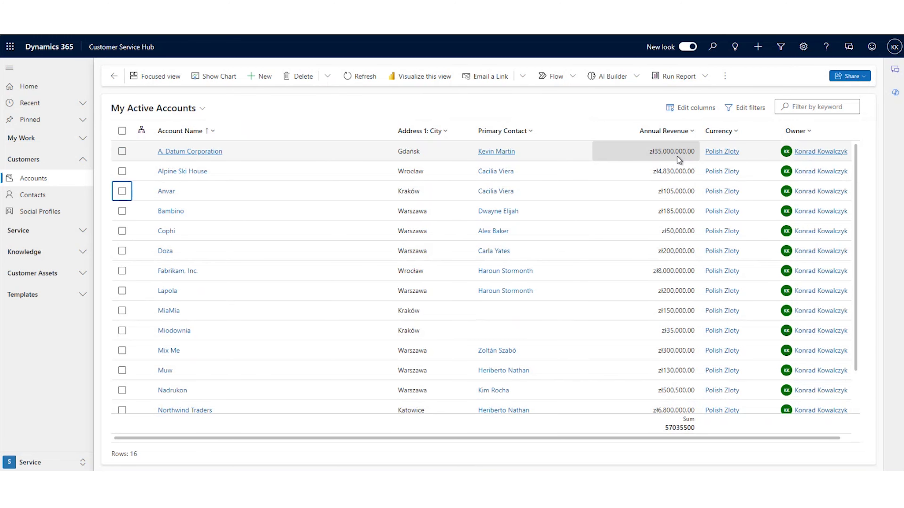
scroll(678, 156, down, 2)
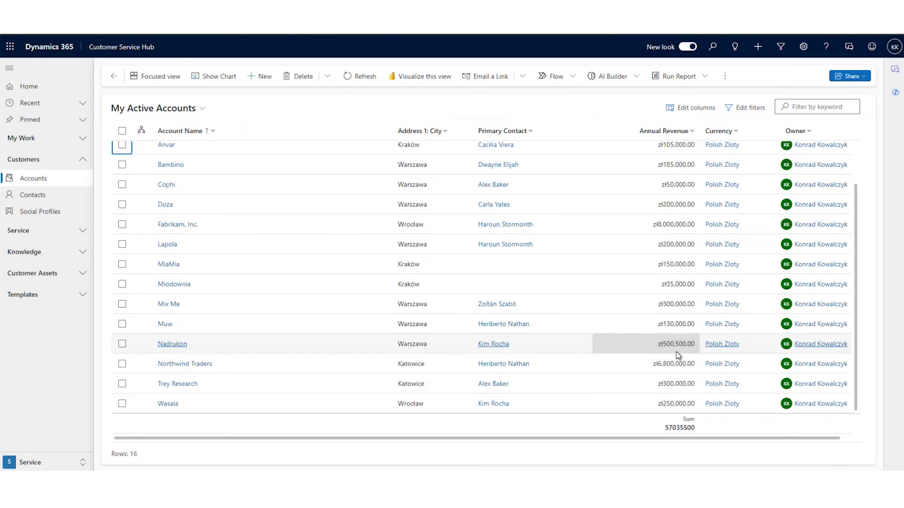
scroll(676, 352, up, 2)
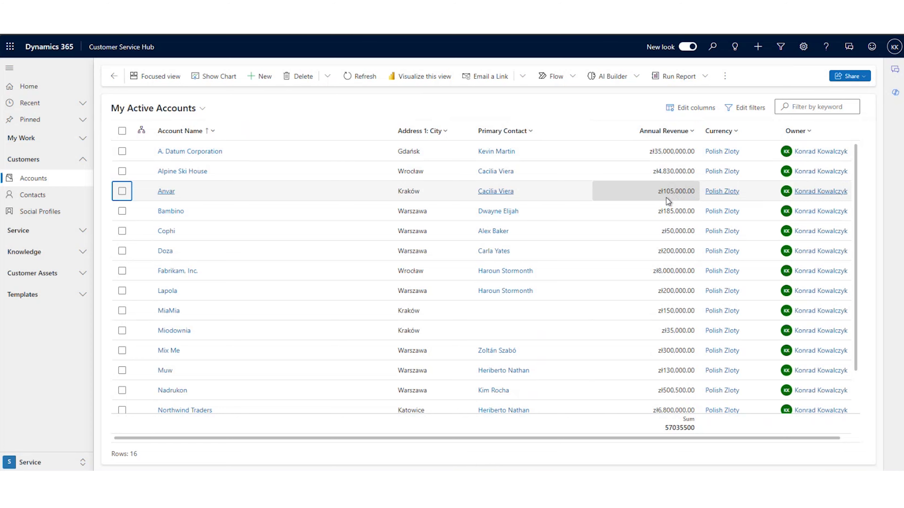
Step: Group the accounts by Address 1: City and compare the Katowice group's revenue subtotal with its individual accounts
click(454, 133)
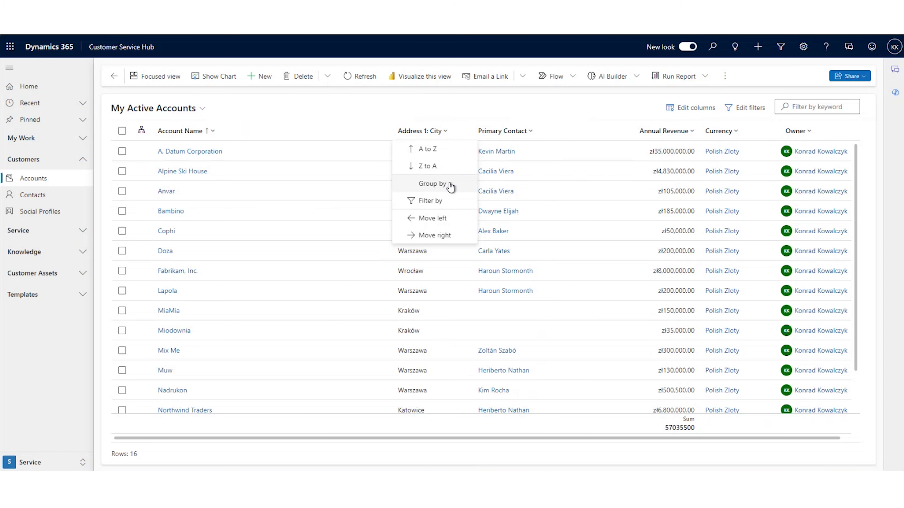
click(432, 184)
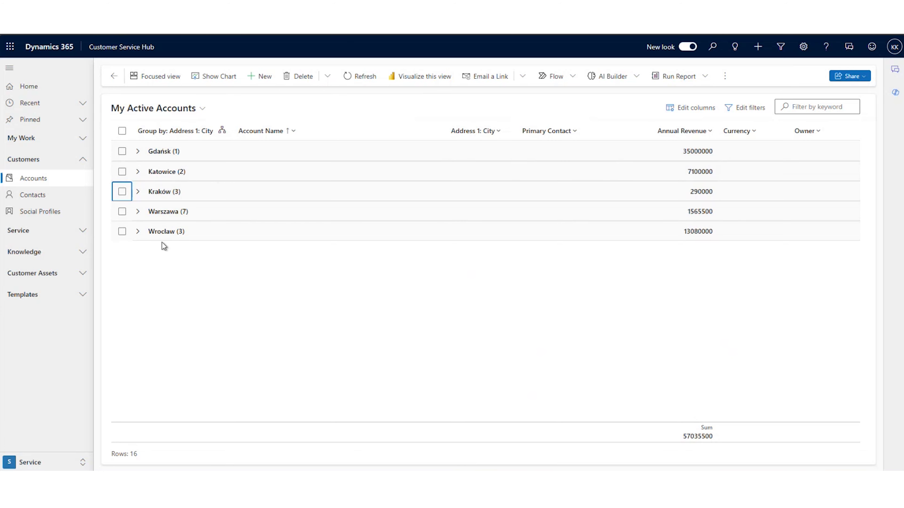
click(208, 263)
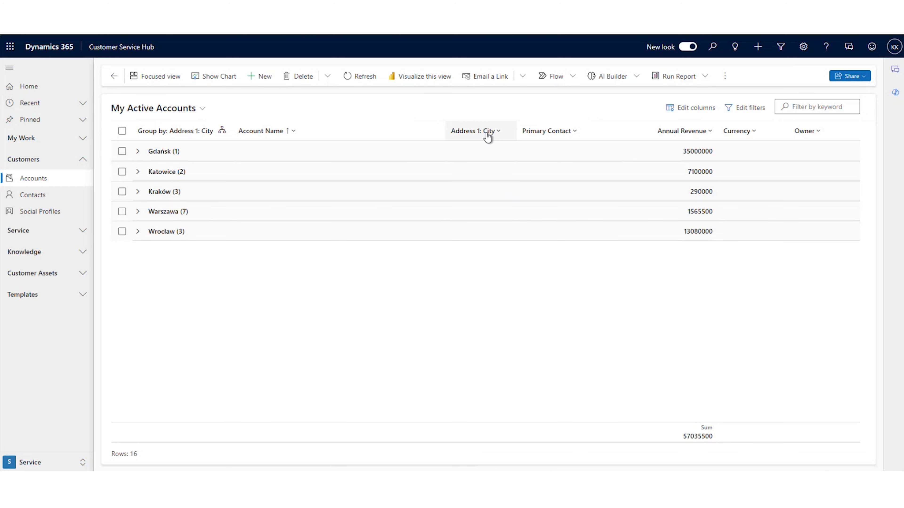
click(144, 176)
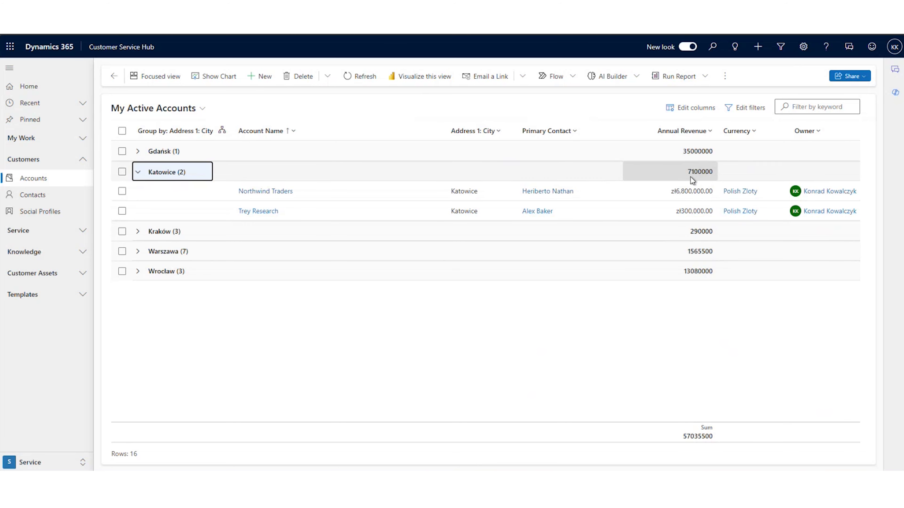
click(139, 172)
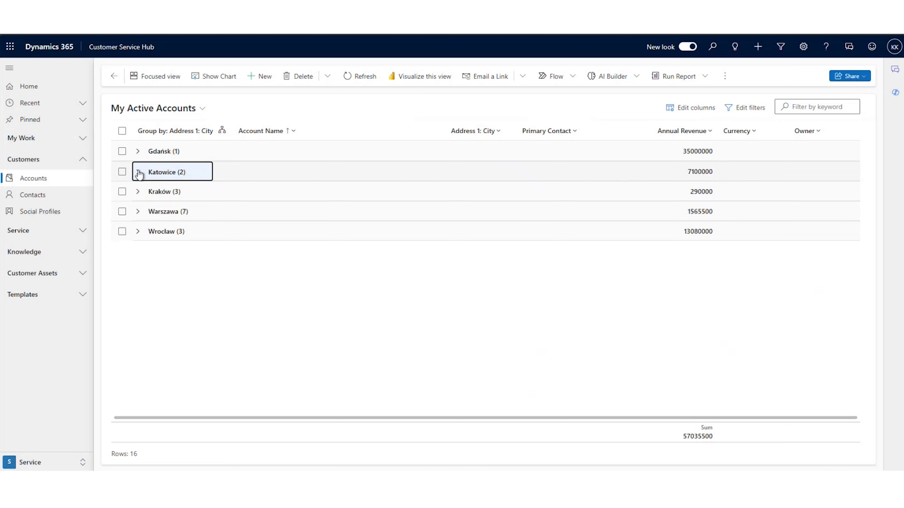
Step: Open the MiaMia account from the Kraków group and show its related contacts
click(138, 195)
double_click(289, 231)
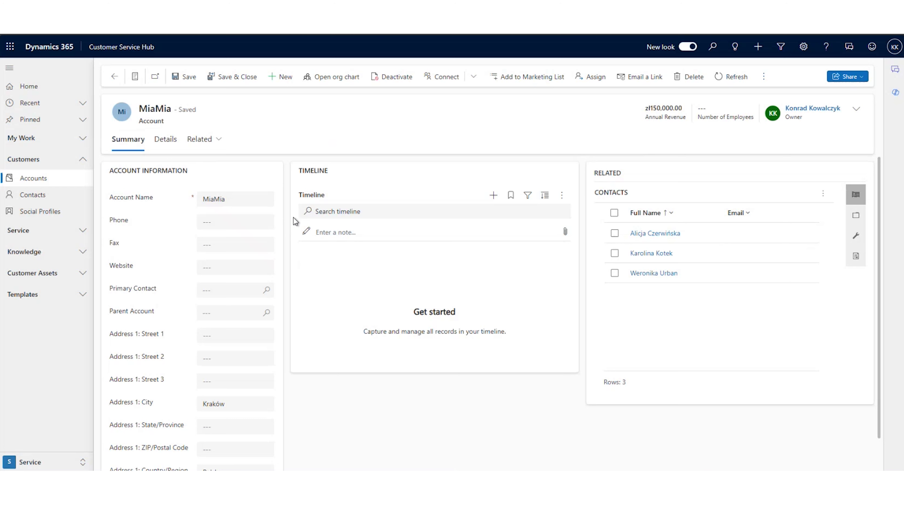
click(197, 140)
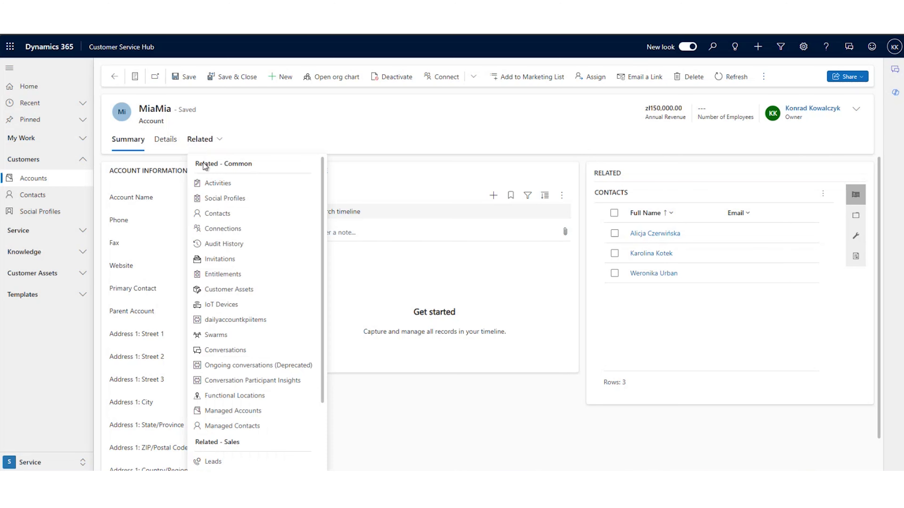
click(229, 215)
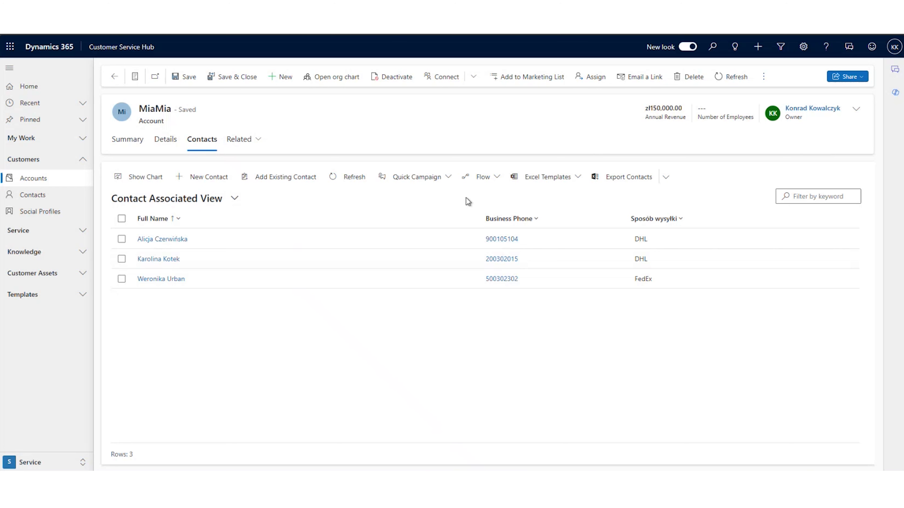
Step: Group the account's contacts by Sposób wysyłki and expand the DHL and FedEx groups
click(659, 223)
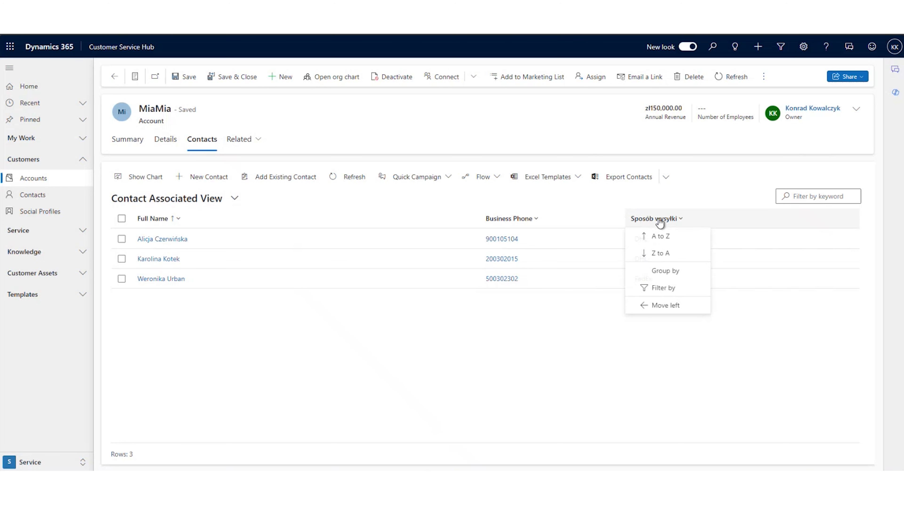
click(675, 276)
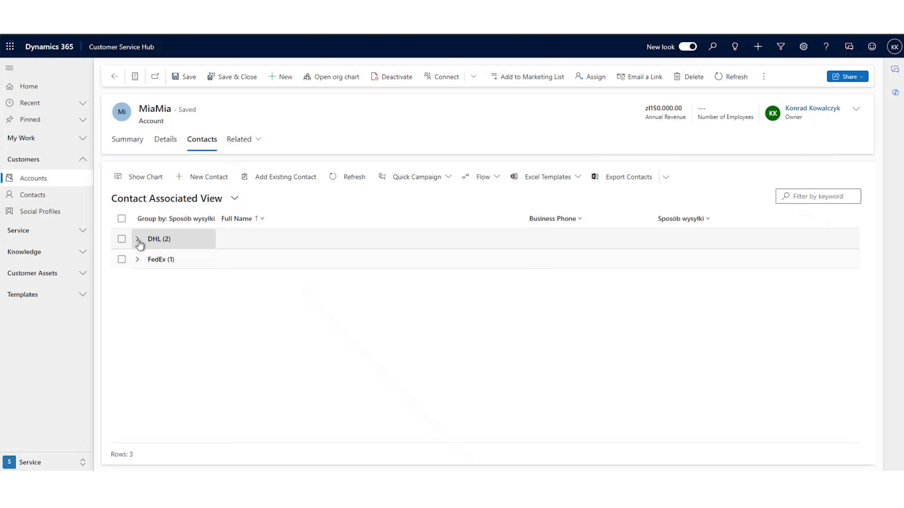
click(138, 239)
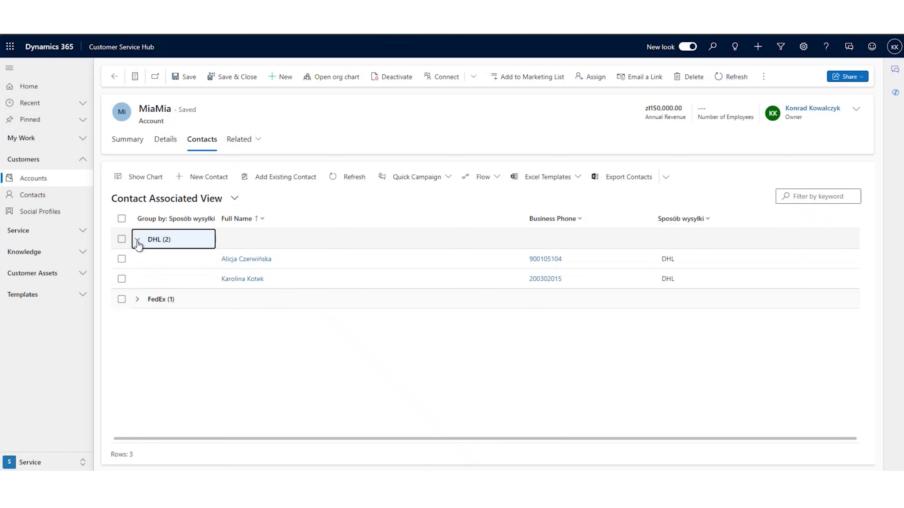
click(138, 300)
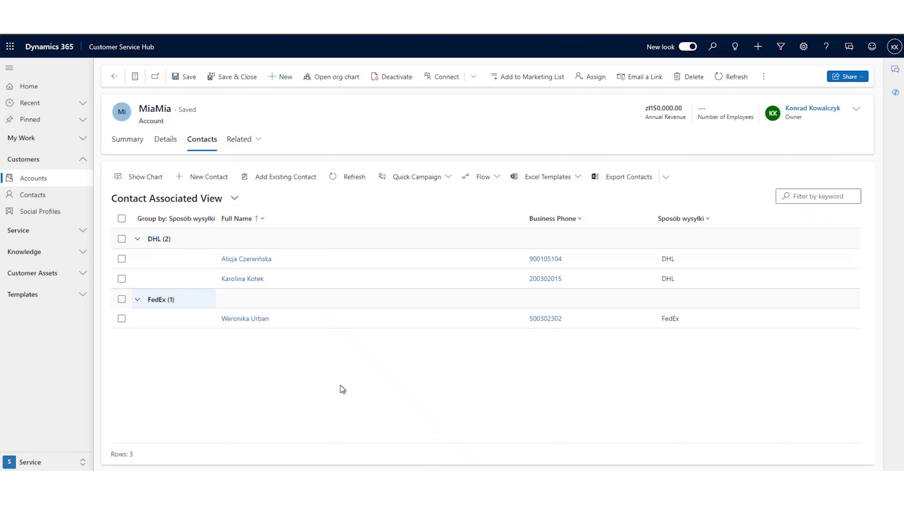